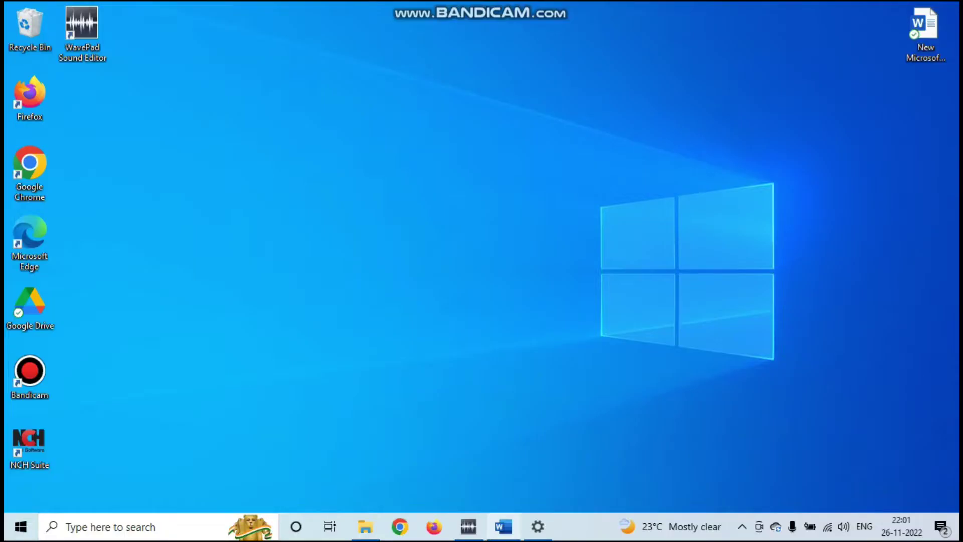
Open the Word document with the N2a and MnCl2 subscript examples from the taskbar.
{"action": "left_click", "coordinate": [502, 527]}
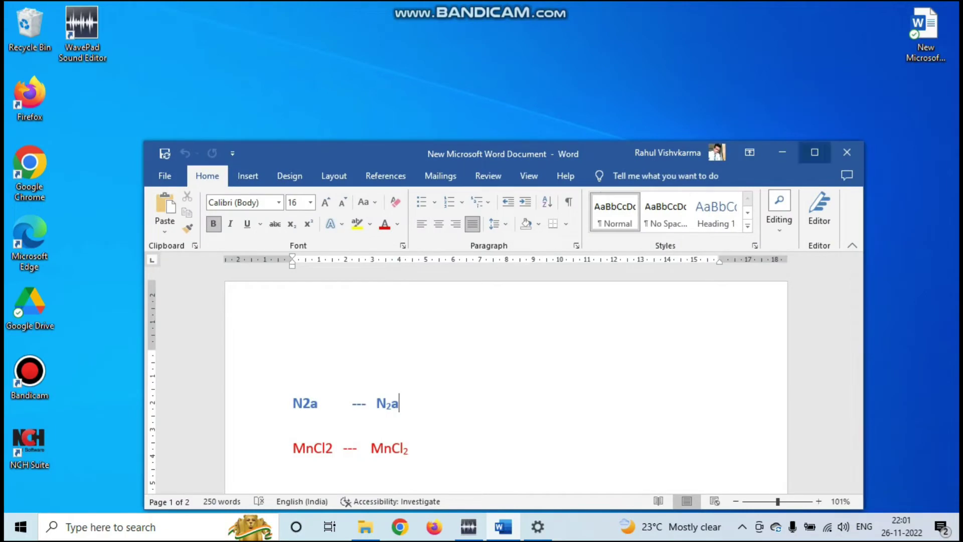
Maximize Word and scroll through both pages of N2a and MnCl2 mentions, back to the top.
{"action": "left_click", "coordinate": [815, 153]}
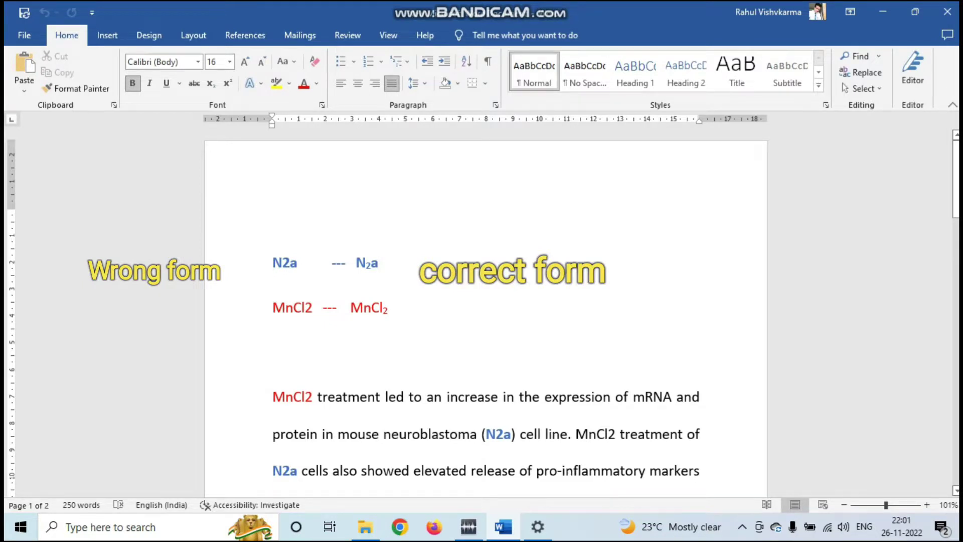
{"action": "scroll", "coordinate": [486, 311], "scroll_direction": "down", "scroll_amount": 3}
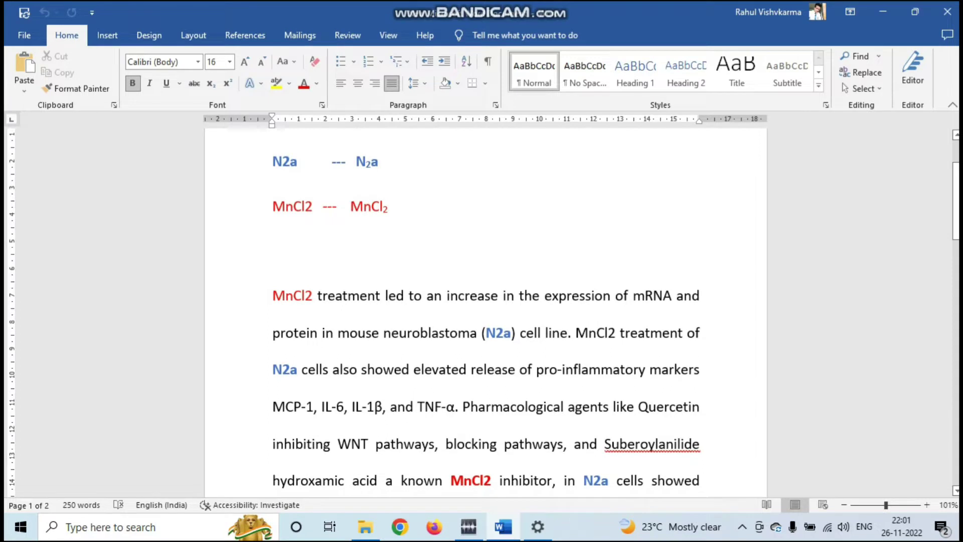
{"action": "scroll", "coordinate": [485, 311], "scroll_direction": "down", "scroll_amount": 2}
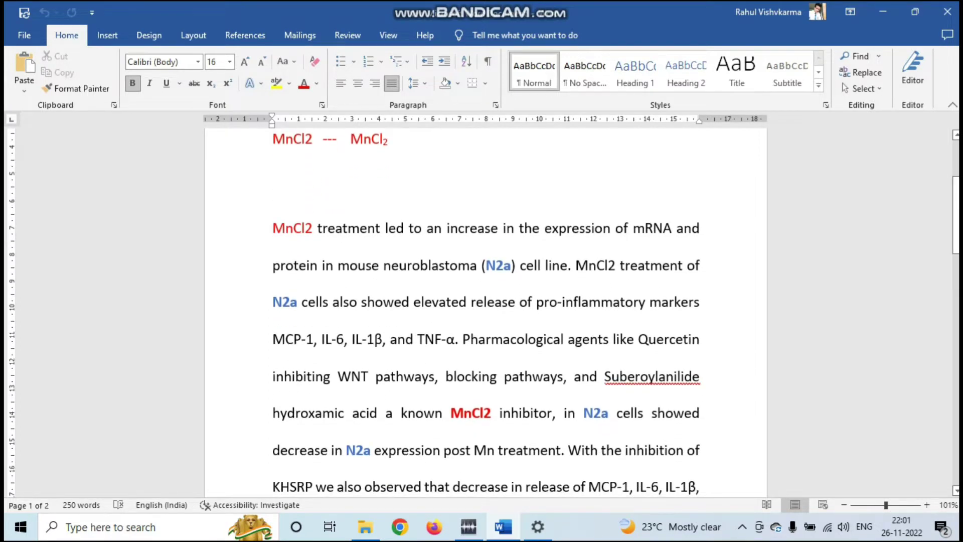
{"action": "scroll", "coordinate": [485, 311], "scroll_direction": "down", "scroll_amount": 3}
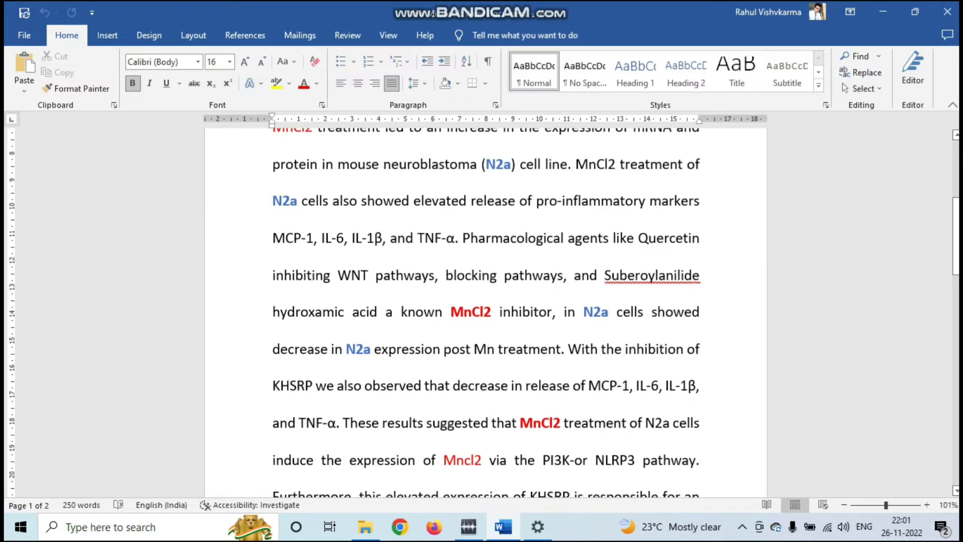
{"action": "scroll", "coordinate": [486, 311], "scroll_direction": "down", "scroll_amount": 3}
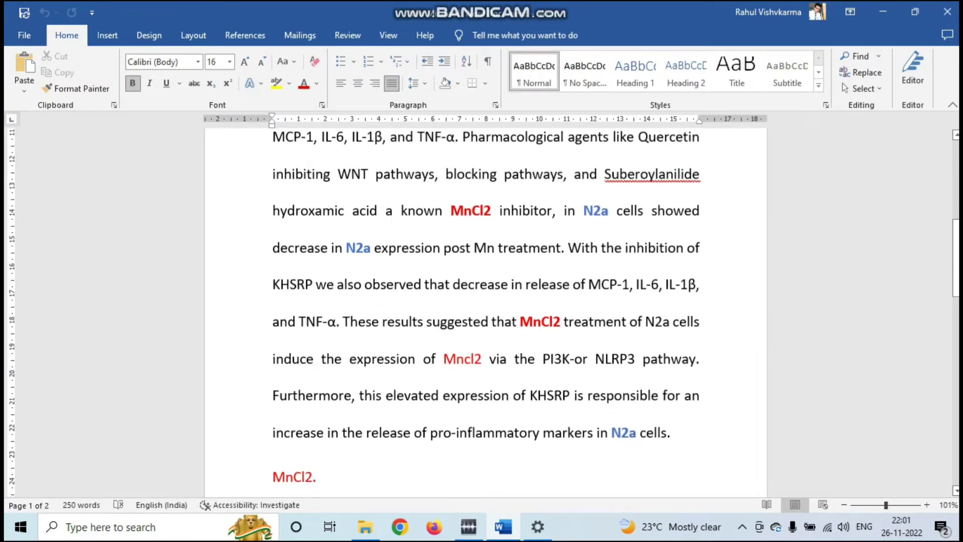
{"action": "scroll", "coordinate": [485, 311], "scroll_direction": "down", "scroll_amount": 3}
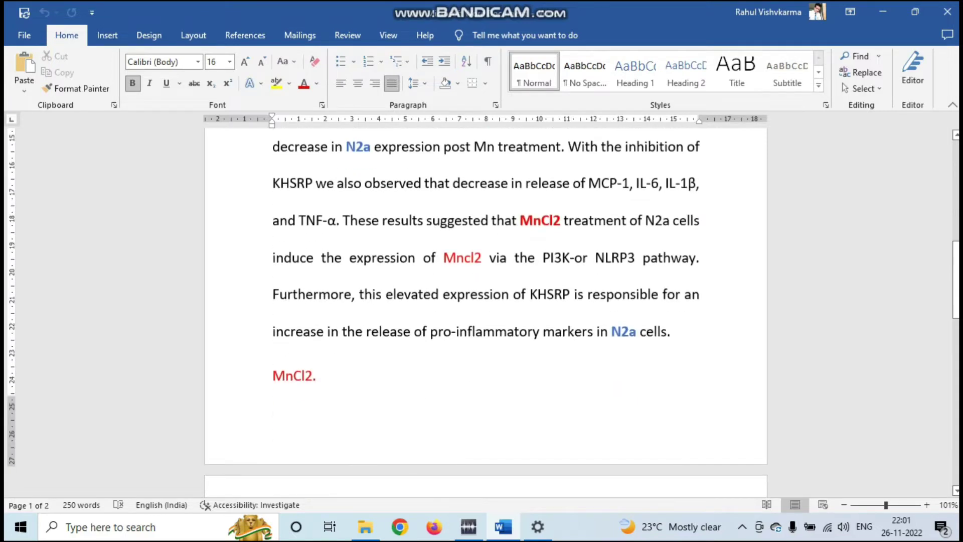
{"action": "scroll", "coordinate": [486, 311], "scroll_direction": "down", "scroll_amount": 15}
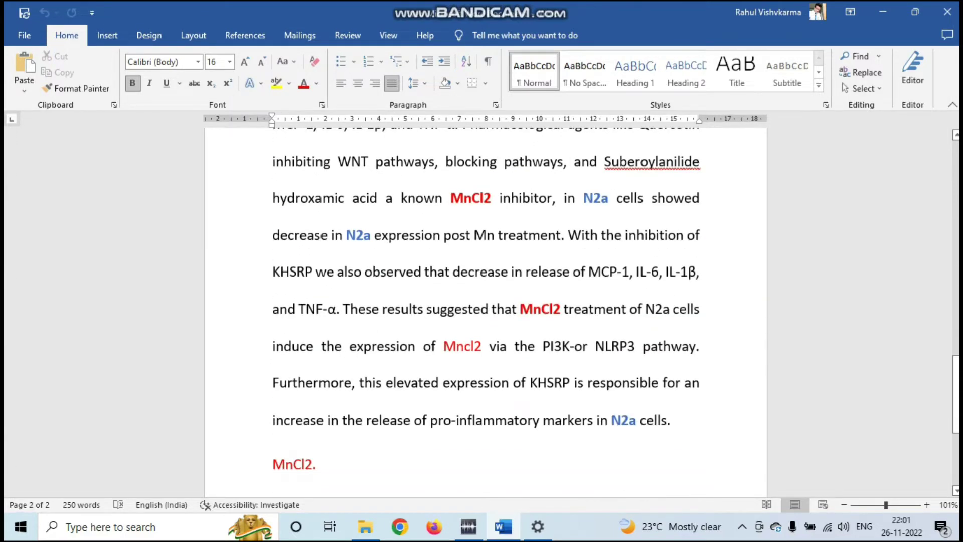
{"action": "scroll", "coordinate": [486, 311], "scroll_direction": "down", "scroll_amount": 2}
{"action": "scroll", "coordinate": [485, 311], "scroll_direction": "up", "scroll_amount": 15}
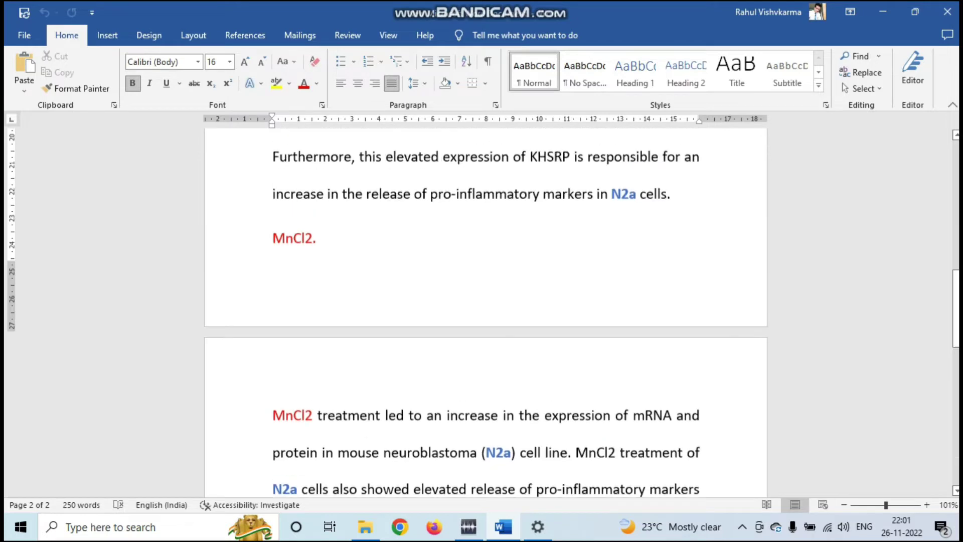
{"action": "scroll", "coordinate": [486, 311], "scroll_direction": "down", "scroll_amount": 5}
{"action": "scroll", "coordinate": [485, 311], "scroll_direction": "up", "scroll_amount": 4}
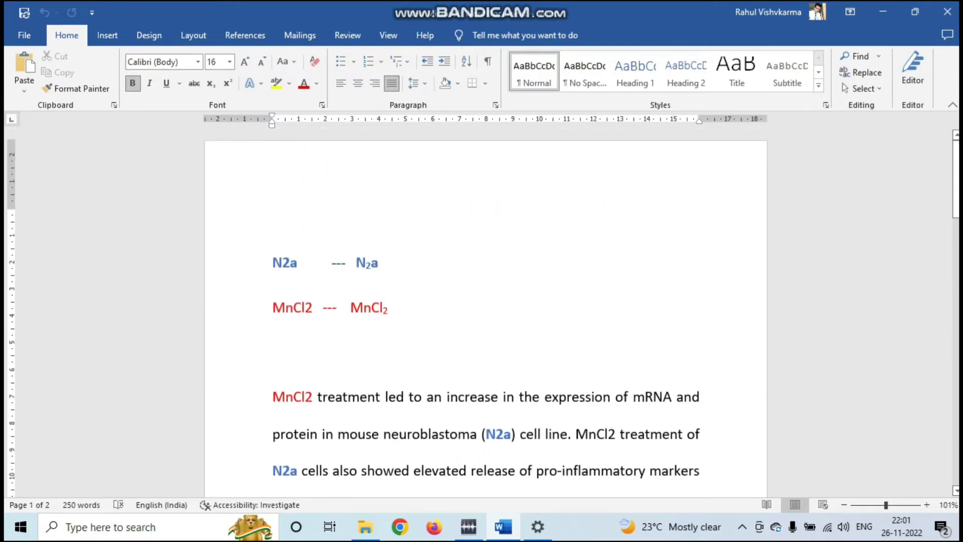
{"action": "key", "text": "shift+Left"}
{"action": "key", "text": "shift+Left"}
{"action": "key", "text": "shift+Left"}
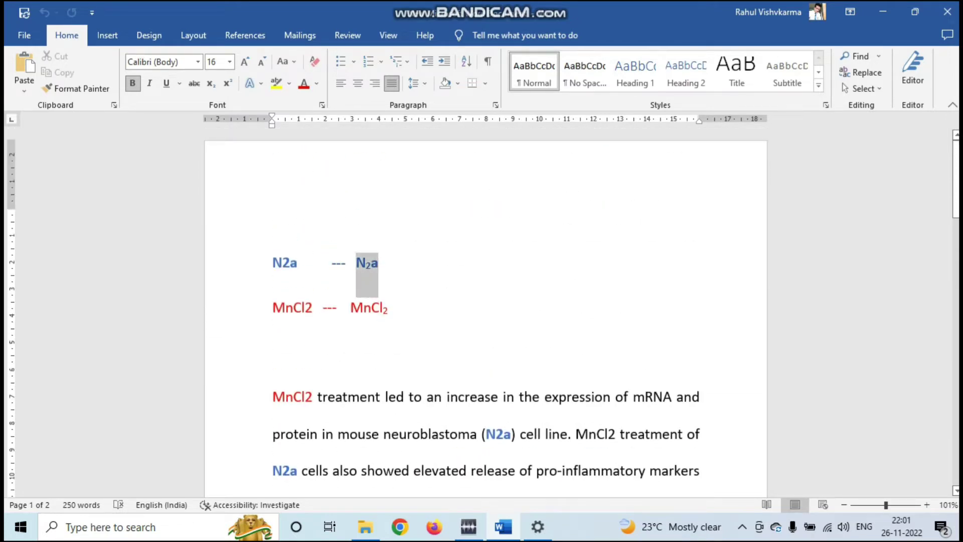
Copy the subscripted N₂a from the example line to the clipboard.
{"action": "key", "text": "shift+F10"}
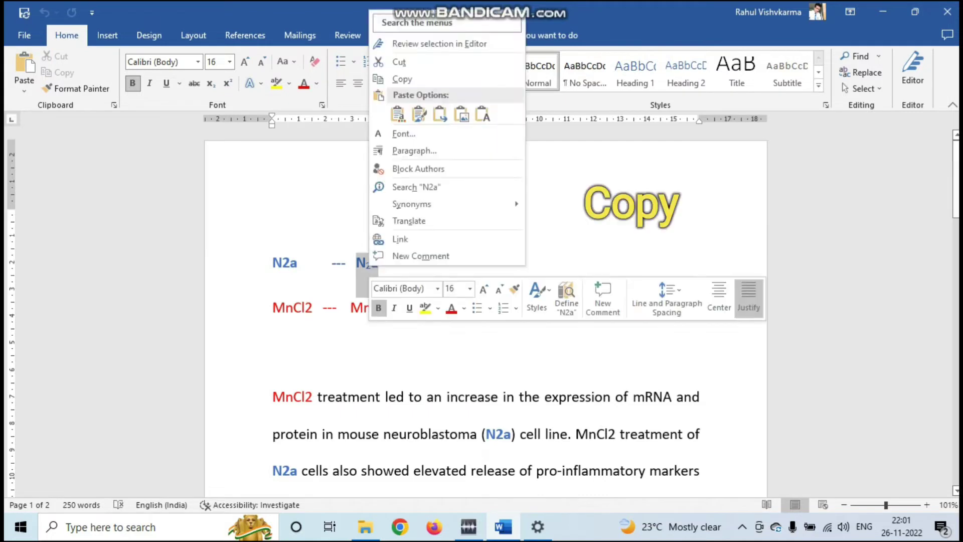
{"action": "key", "text": "Up"}
{"action": "key", "text": "Up"}
{"action": "key", "text": "Up"}
{"action": "key", "text": "Up"}
{"action": "key", "text": "Up"}
{"action": "key", "text": "Up"}
{"action": "key", "text": "Up"}
{"action": "key", "text": "Up"}
{"action": "key", "text": "Up"}
{"action": "key", "text": "Up"}
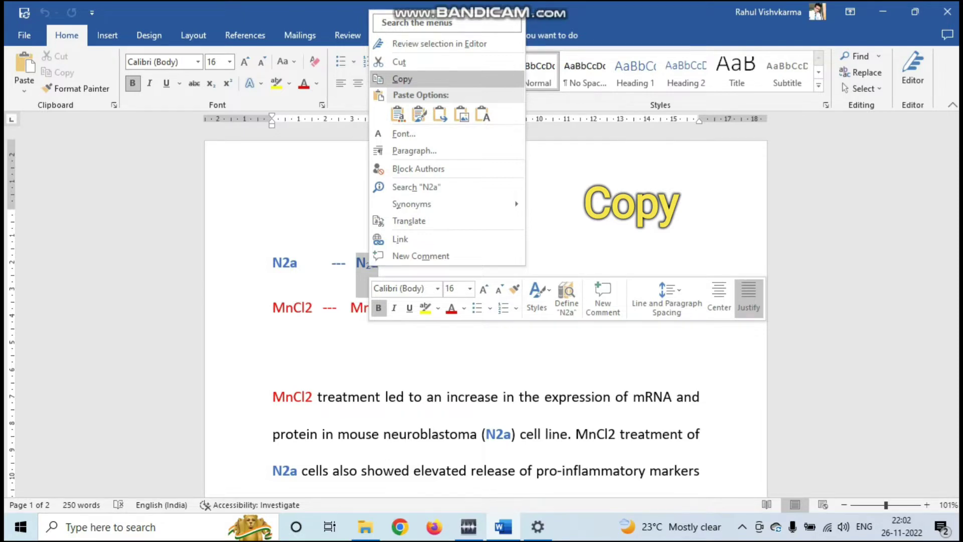
{"action": "key", "text": "Return"}
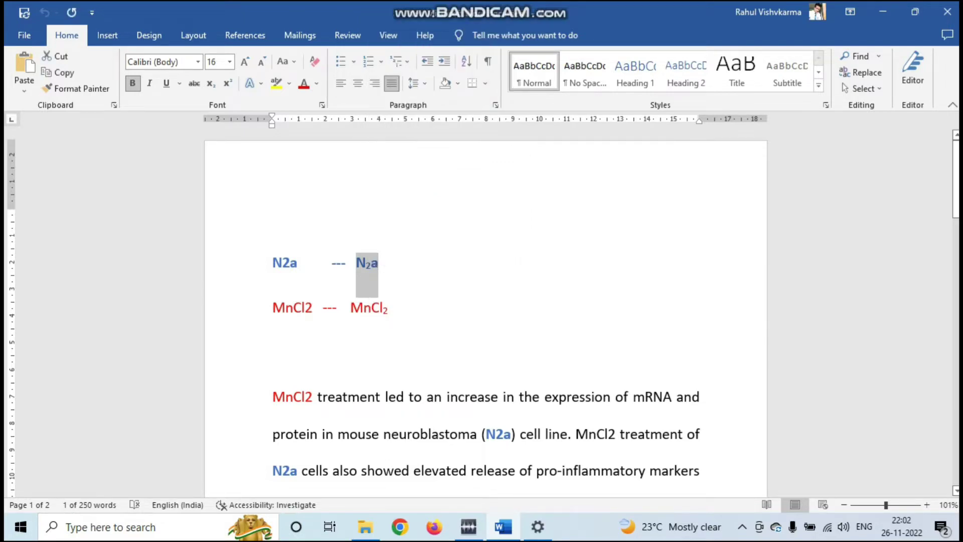
{"action": "key", "text": "ctrl+h"}
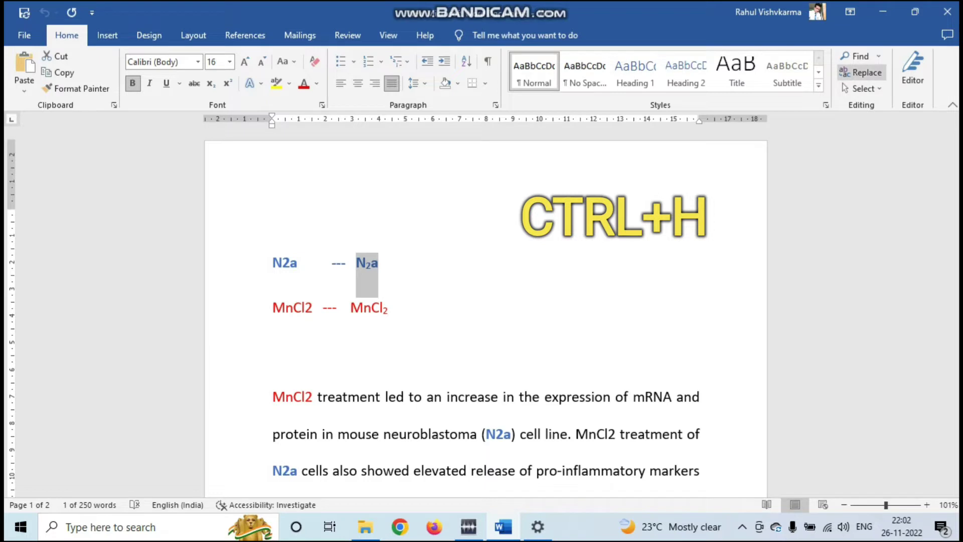
Set Find and Replace to swap N2a for ^c and replace the first match.
{"action": "left_click", "coordinate": [859, 73]}
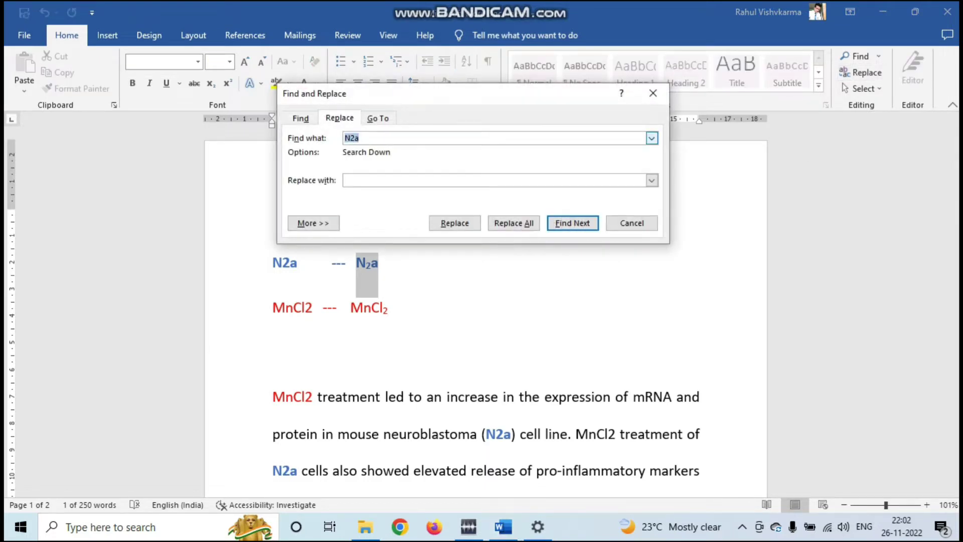
{"action": "key", "text": "Tab"}
{"action": "type", "text": "^"}
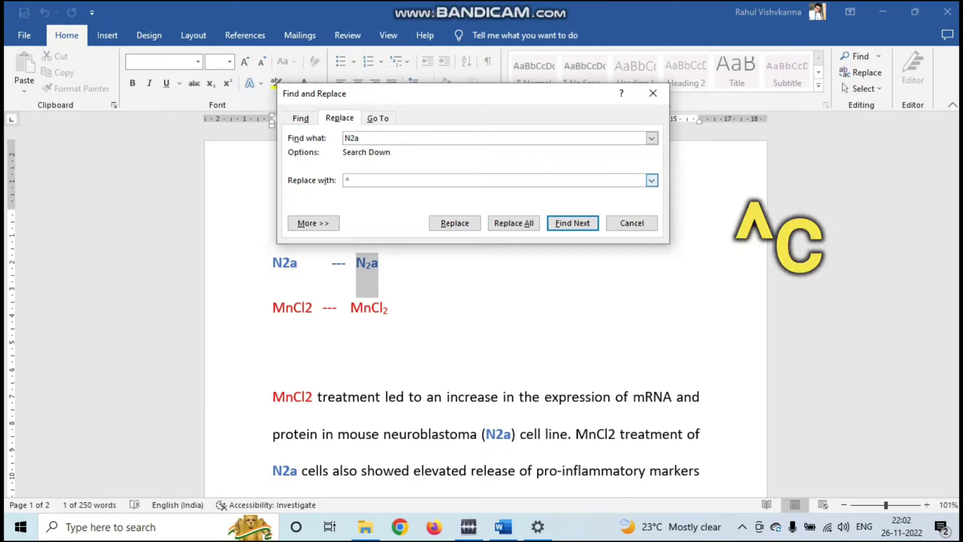
{"action": "type", "text": "c"}
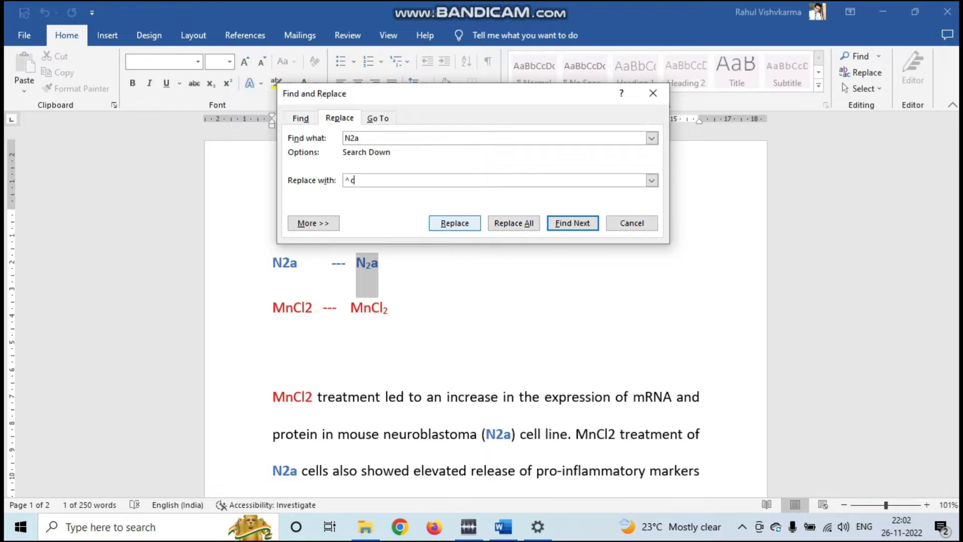
{"action": "left_click", "coordinate": [454, 223]}
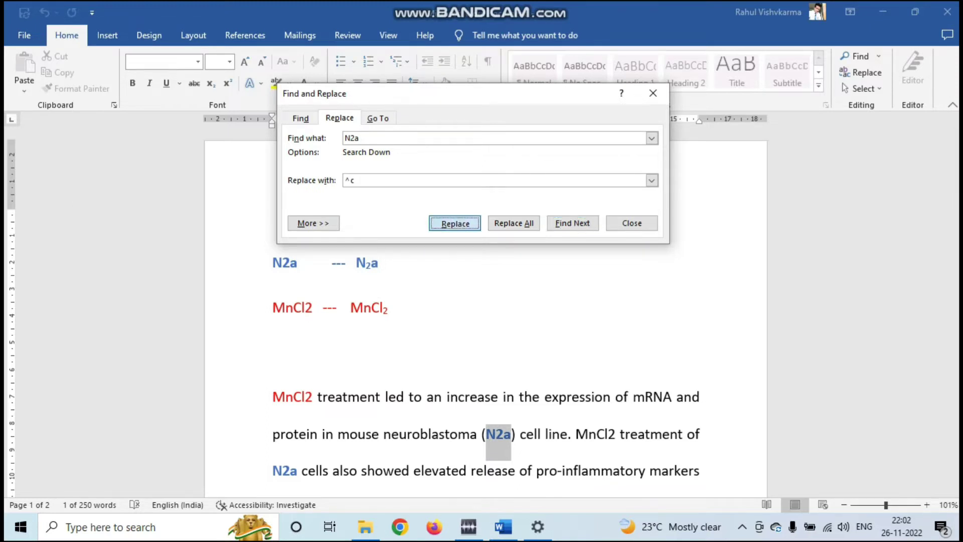
Replace all remaining N2a occurrences with subscripted N₂a, then close Find and Replace.
{"action": "left_click", "coordinate": [454, 223]}
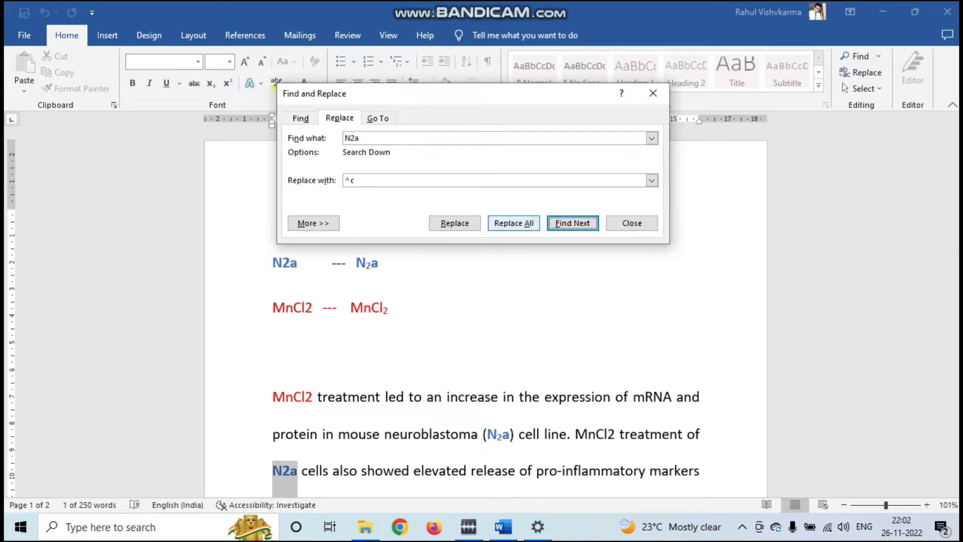
{"action": "left_click", "coordinate": [514, 223]}
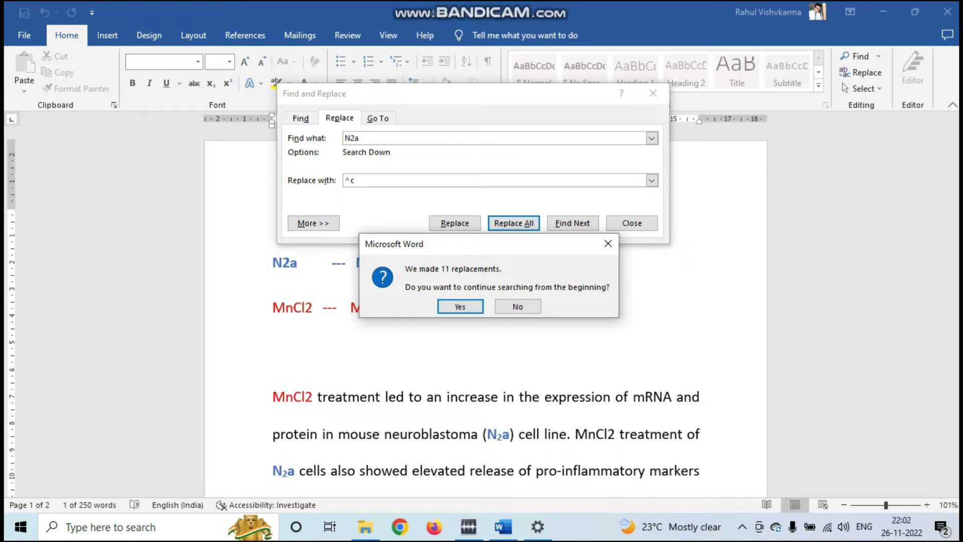
{"action": "key", "text": "Return"}
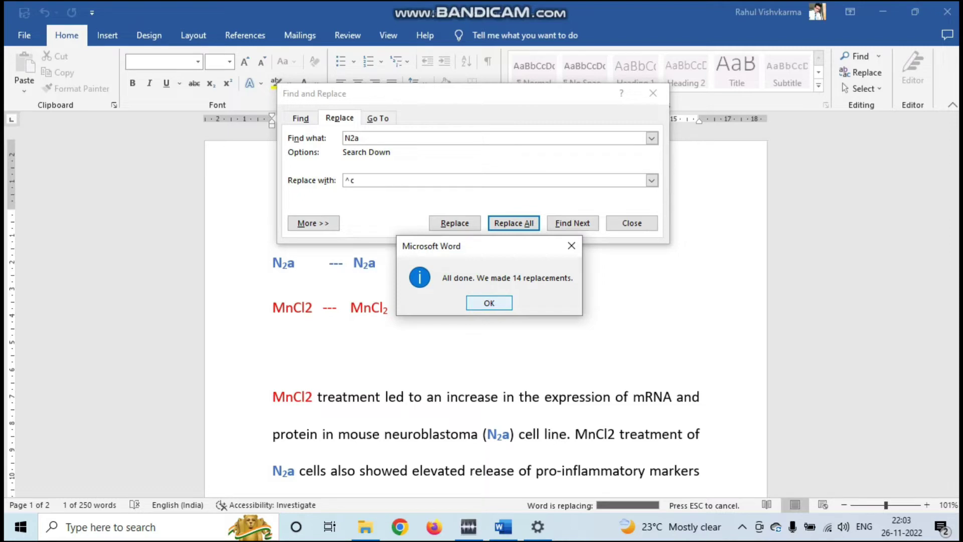
{"action": "key", "text": "Return"}
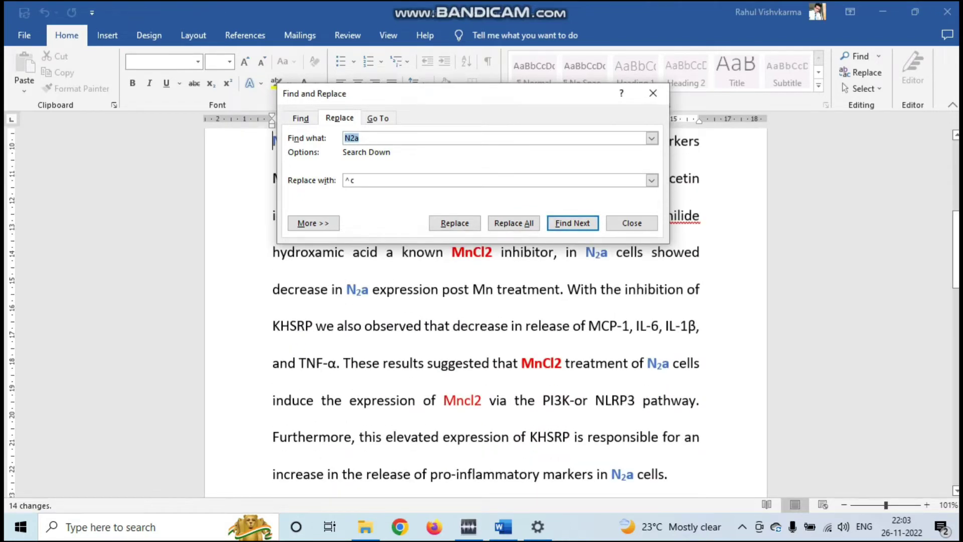
{"action": "scroll", "coordinate": [485, 310], "scroll_direction": "down", "scroll_amount": 1}
{"action": "scroll", "coordinate": [486, 311], "scroll_direction": "up", "scroll_amount": 6}
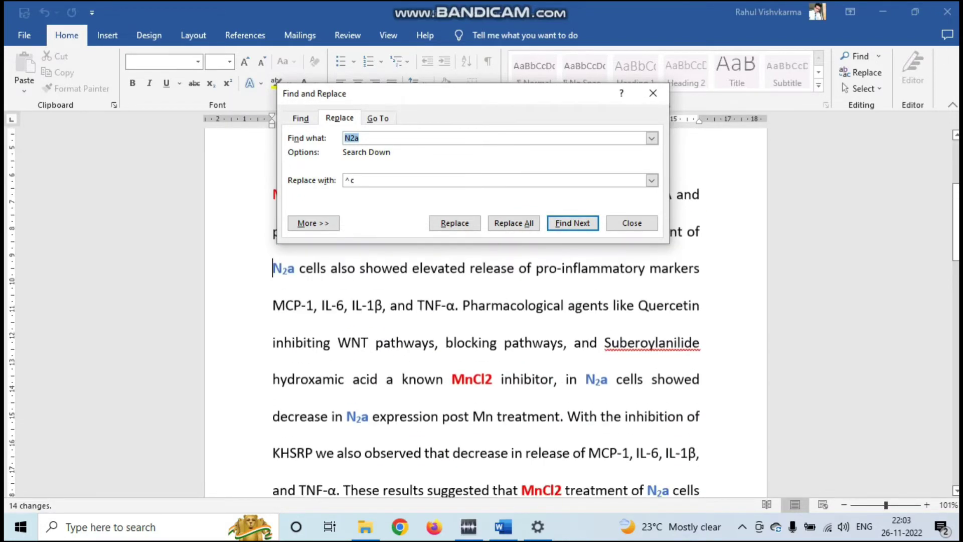
{"action": "scroll", "coordinate": [485, 311], "scroll_direction": "down", "scroll_amount": 2}
{"action": "scroll", "coordinate": [485, 311], "scroll_direction": "down", "scroll_amount": 1}
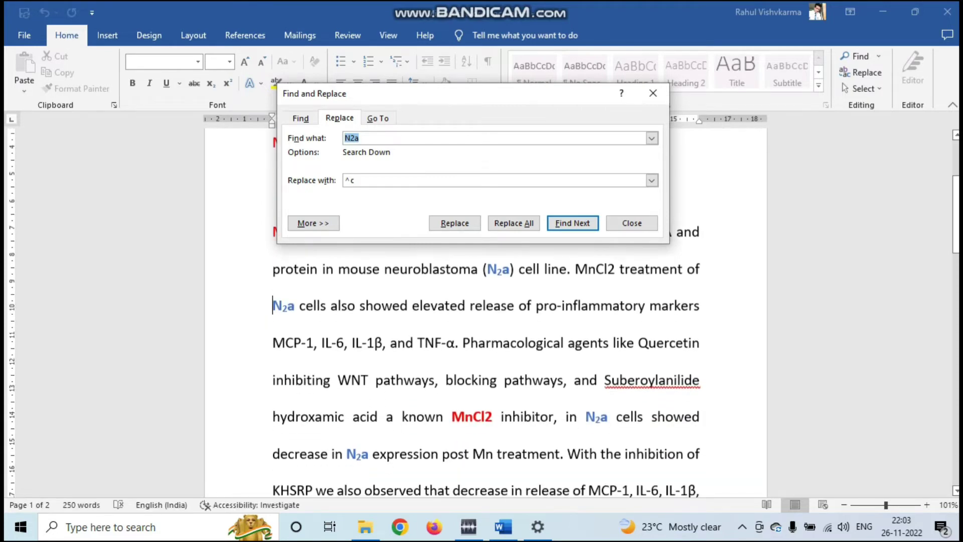
{"action": "left_click", "coordinate": [633, 223]}
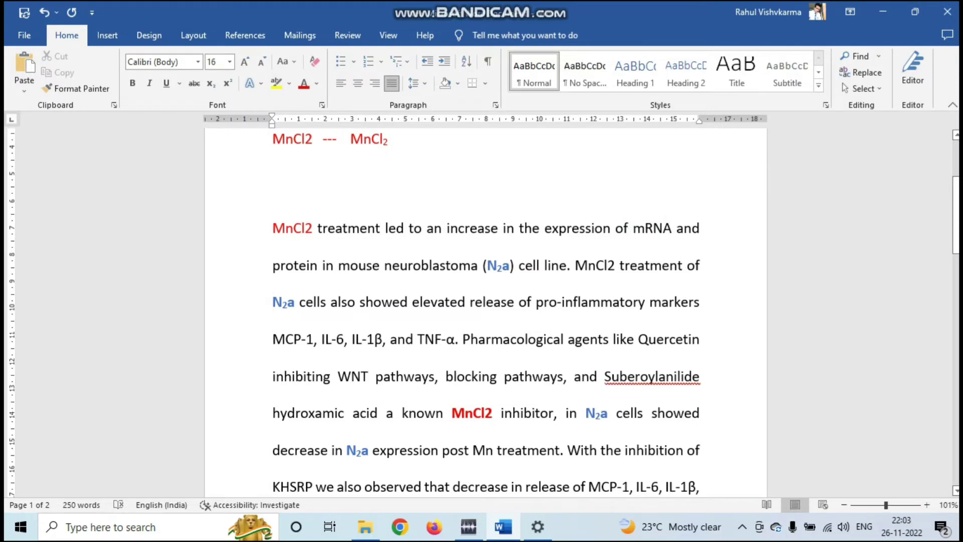
Copy the subscripted MnCl₂ from the example line and reopen Find and Replace for MnCl2.
{"action": "scroll", "coordinate": [486, 310], "scroll_direction": "down", "scroll_amount": 4}
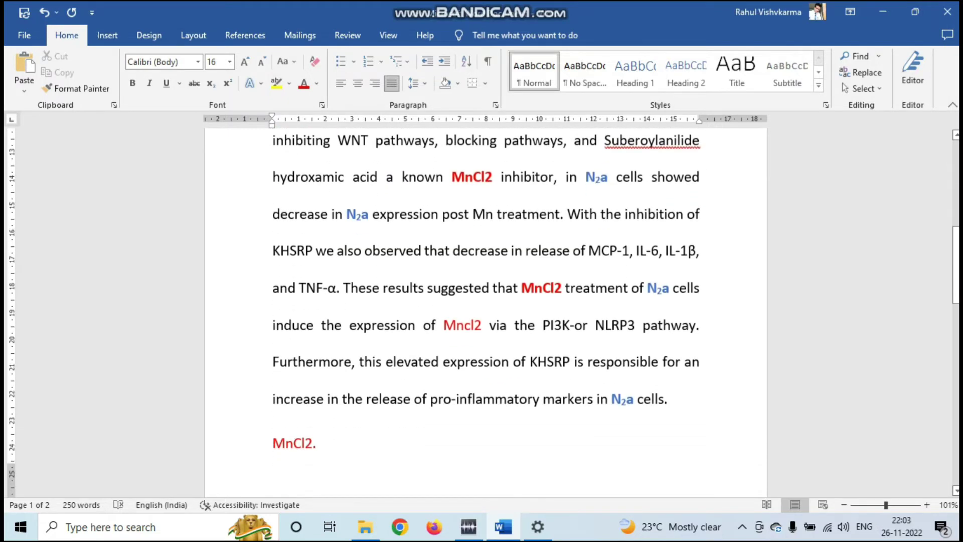
{"action": "scroll", "coordinate": [486, 311], "scroll_direction": "down", "scroll_amount": 5}
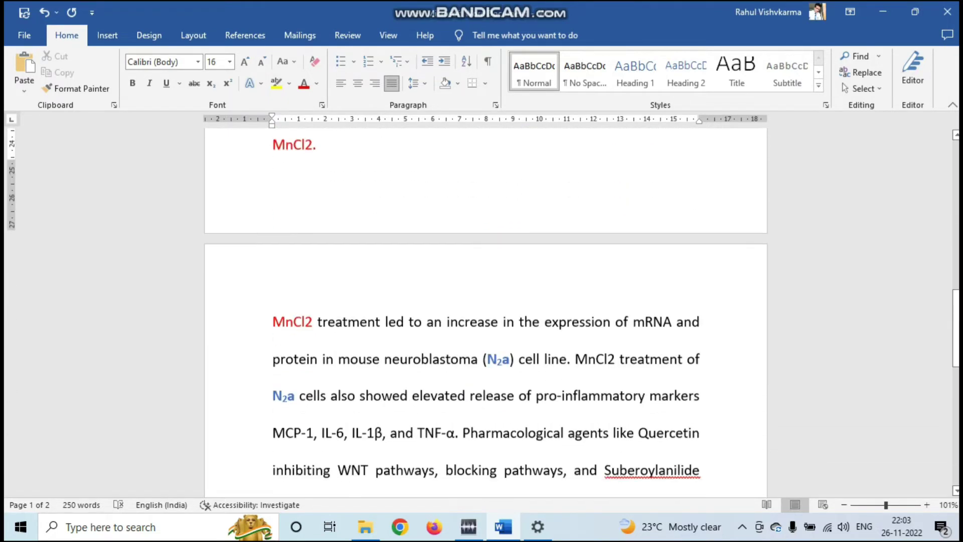
{"action": "scroll", "coordinate": [485, 311], "scroll_direction": "down", "scroll_amount": 4}
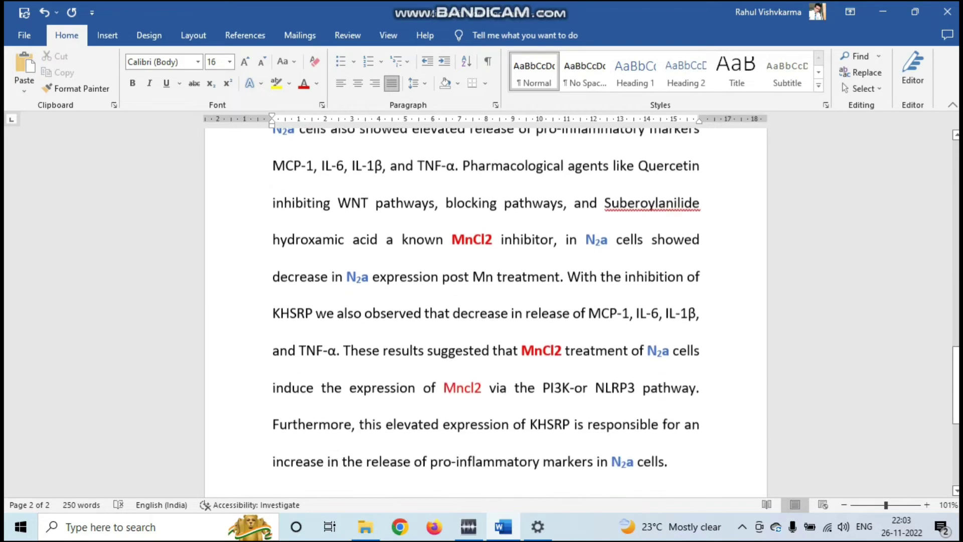
{"action": "scroll", "coordinate": [486, 311], "scroll_direction": "down", "scroll_amount": 4}
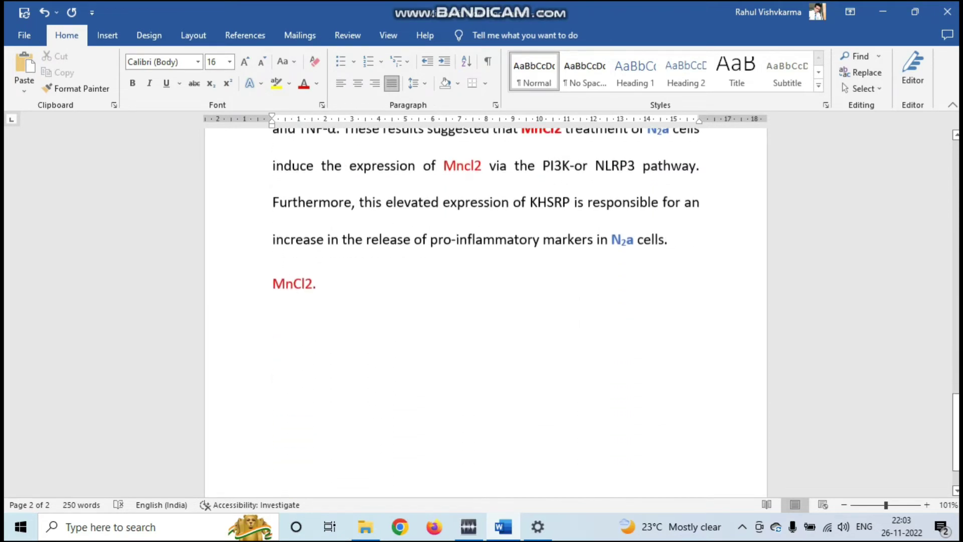
{"action": "scroll", "coordinate": [485, 312], "scroll_direction": "down", "scroll_amount": 1}
{"action": "scroll", "coordinate": [486, 311], "scroll_direction": "up", "scroll_amount": 6}
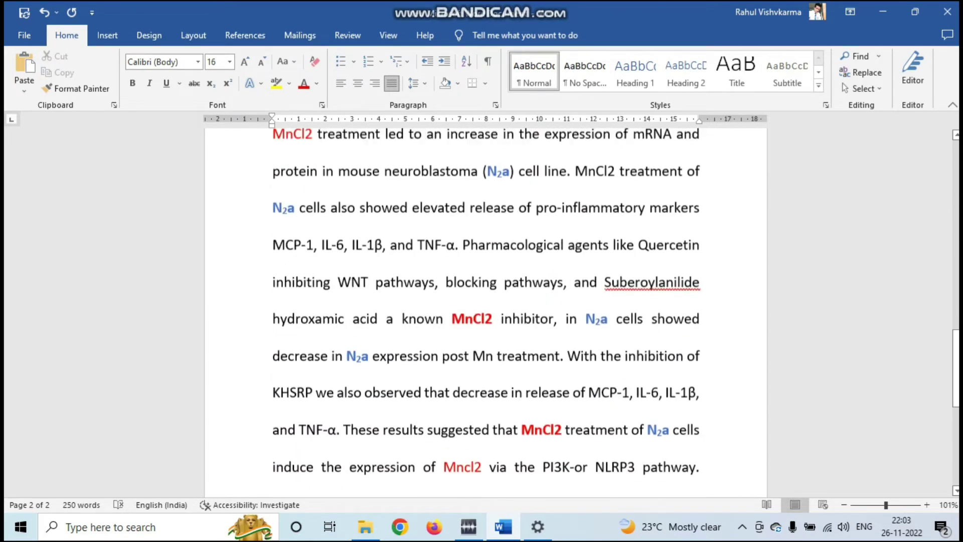
{"action": "scroll", "coordinate": [486, 311], "scroll_direction": "down", "scroll_amount": 3}
{"action": "scroll", "coordinate": [486, 311], "scroll_direction": "up", "scroll_amount": 6}
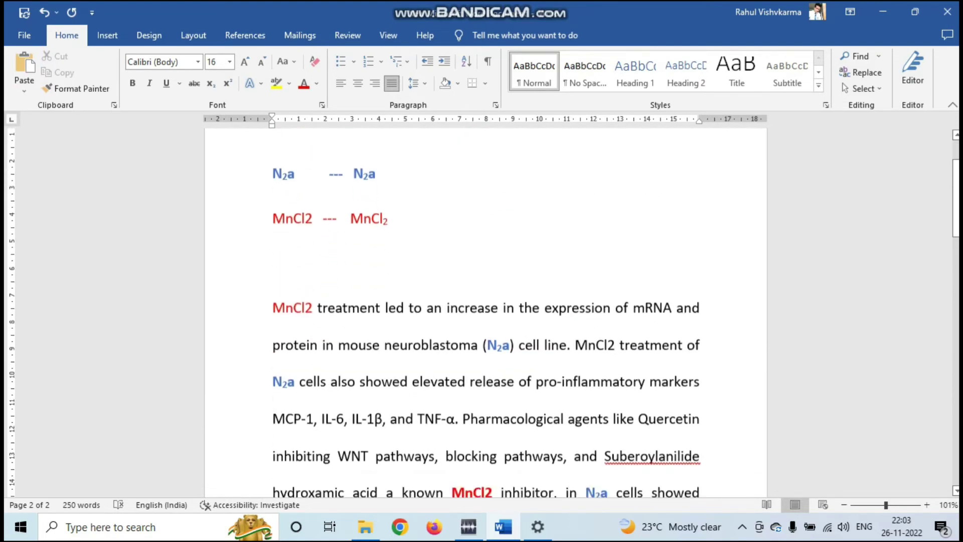
{"action": "scroll", "coordinate": [485, 311], "scroll_direction": "down", "scroll_amount": 2}
{"action": "scroll", "coordinate": [486, 311], "scroll_direction": "up", "scroll_amount": 4}
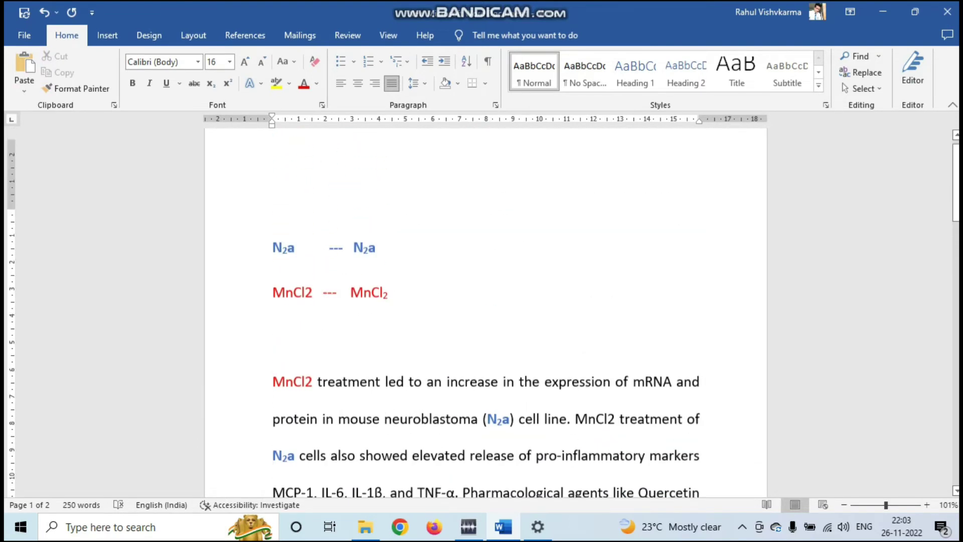
{"action": "scroll", "coordinate": [485, 311], "scroll_direction": "up", "scroll_amount": 1}
{"action": "left_click_drag", "start_coordinate": [389, 309], "coordinate": [351, 308]}
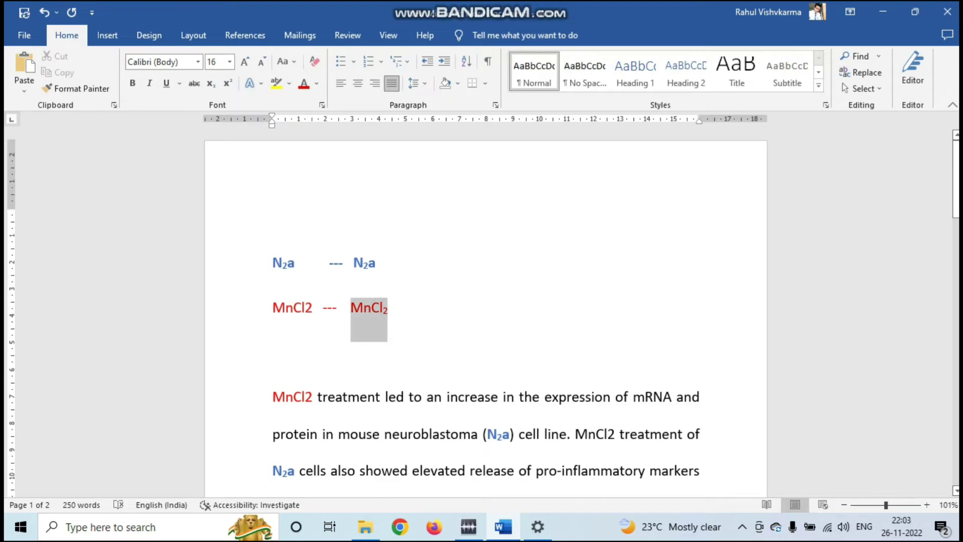
{"action": "right_click", "coordinate": [355, 313]}
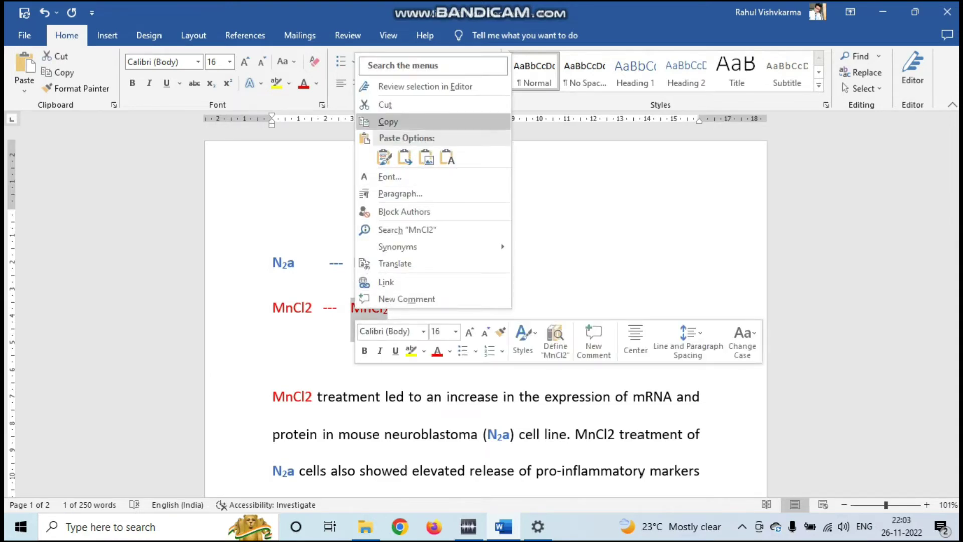
{"action": "left_click", "coordinate": [387, 123]}
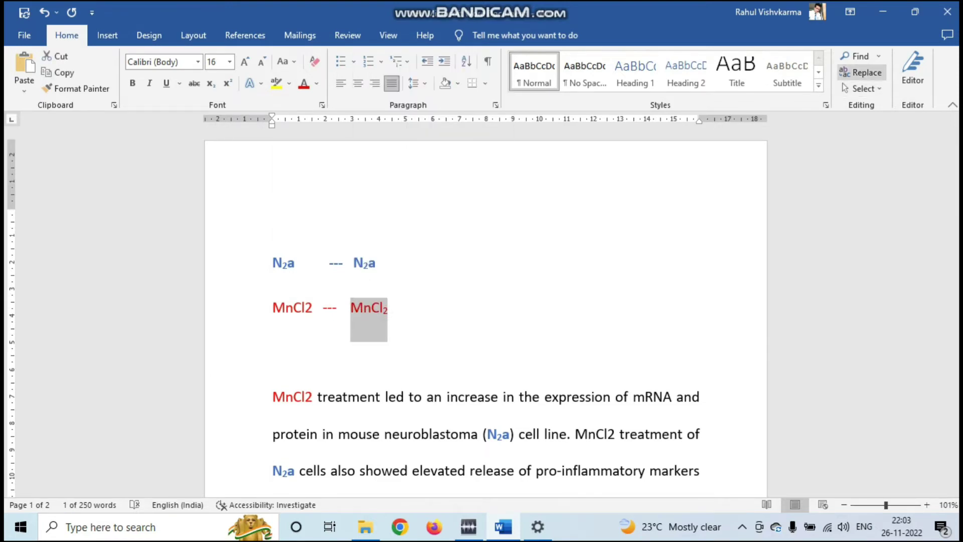
{"action": "left_click", "coordinate": [861, 73]}
{"action": "left_click", "coordinate": [369, 183]}
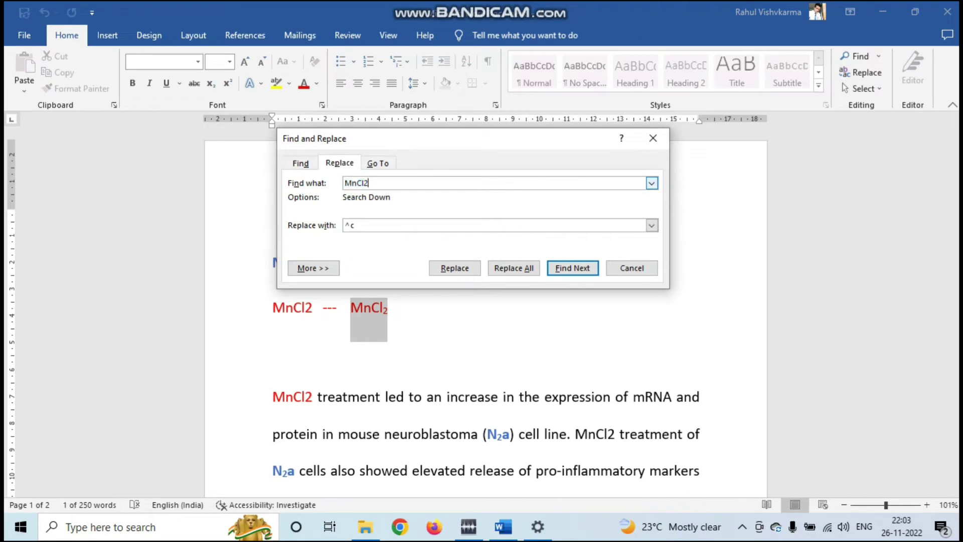
Set Replace with to ^c and replace the first two MnCl2 matches.
{"action": "left_click", "coordinate": [361, 225]}
{"action": "key", "text": "BackSpace"}
{"action": "key", "text": "BackSpace"}
{"action": "type", "text": "6"}
{"action": "key", "text": "BackSpace"}
{"action": "type", "text": "^c"}
{"action": "key", "text": "Tab"}
{"action": "key", "text": "Return"}
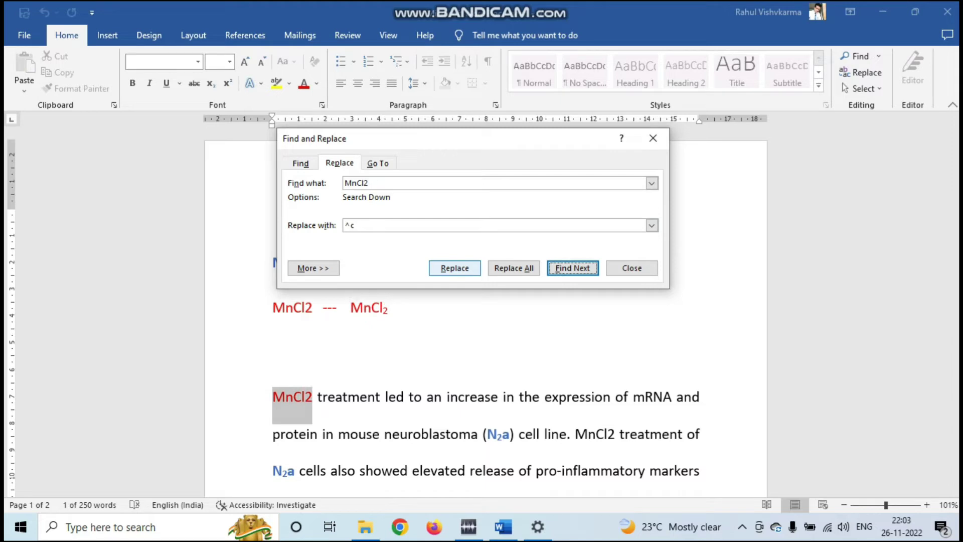
{"action": "key", "text": "Return"}
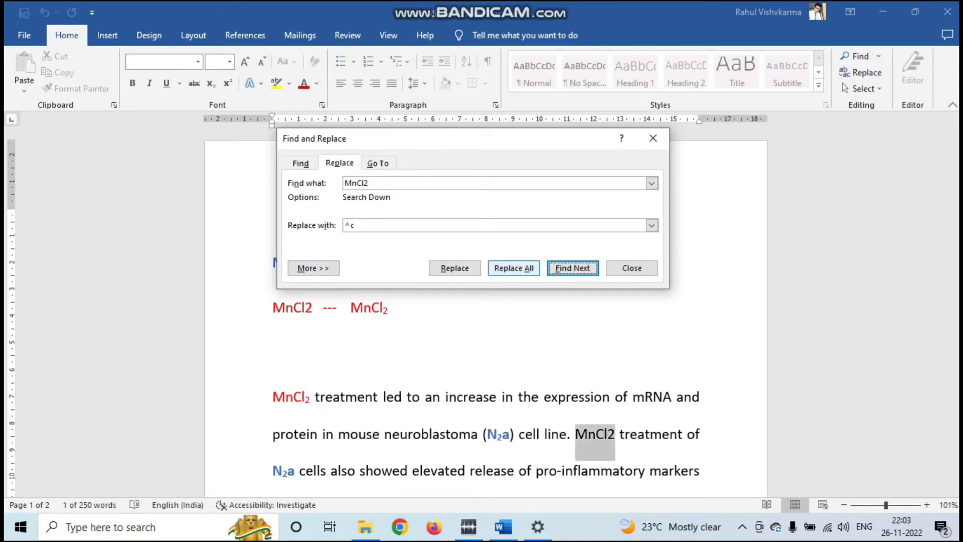
Replace all remaining MnCl2 occurrences, 14 replacements, and close the dialog.
{"action": "left_click", "coordinate": [514, 268]}
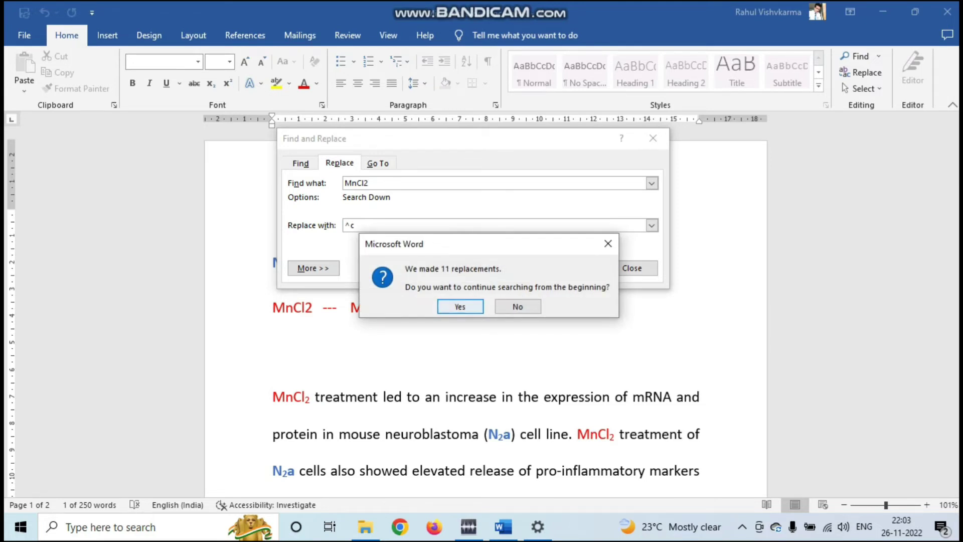
{"action": "key", "text": "Return"}
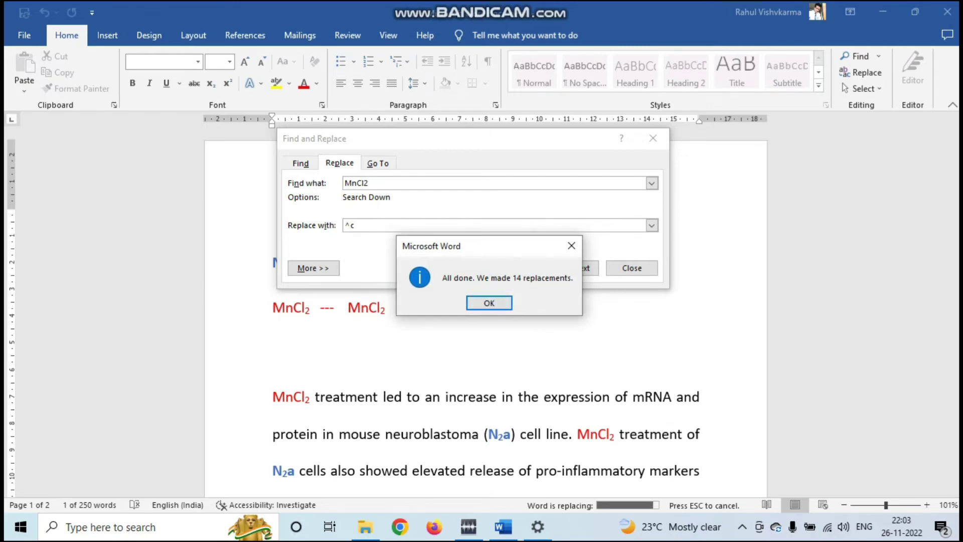
{"action": "left_click", "coordinate": [489, 303]}
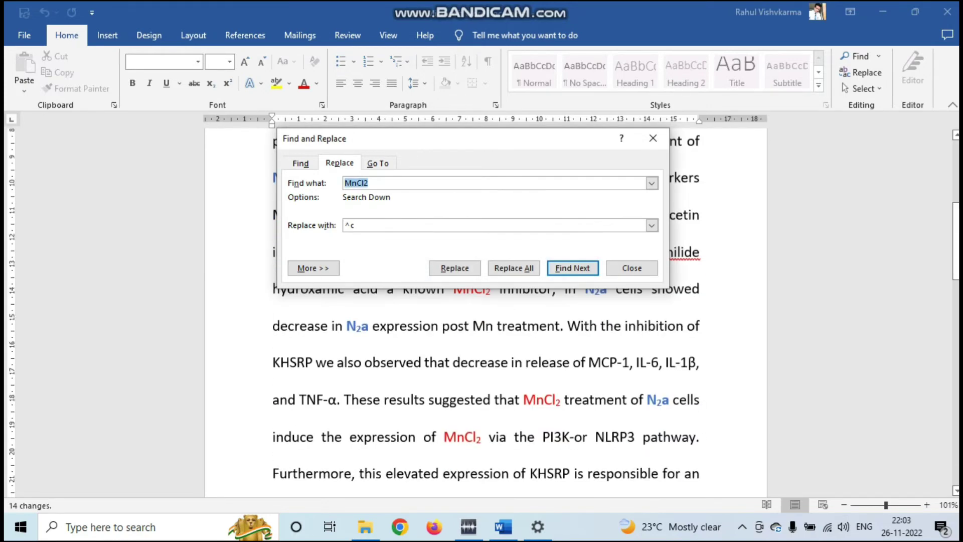
{"action": "left_click", "coordinate": [633, 269]}
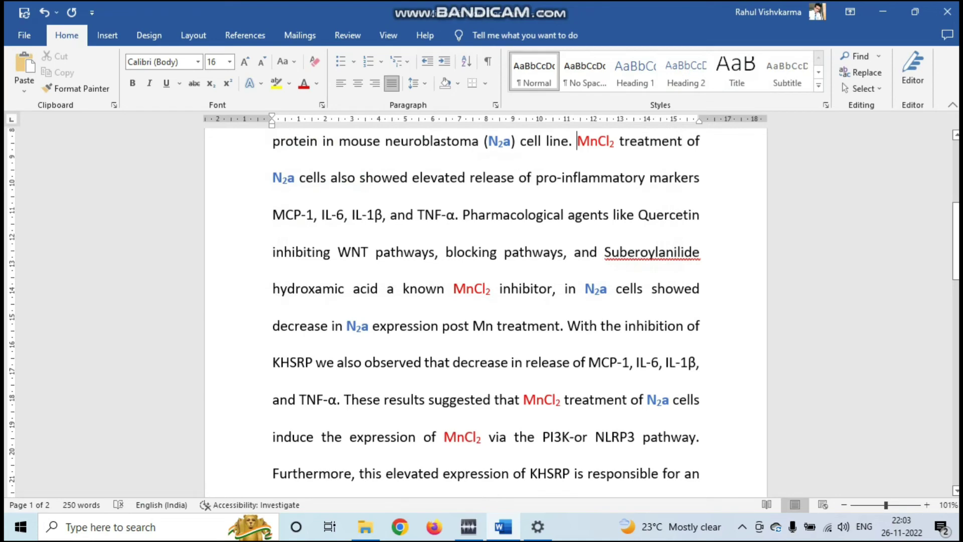
Check the subscripts throughout, save the document, and open Bandicam from the system tray.
{"action": "scroll", "coordinate": [485, 311], "scroll_direction": "up", "scroll_amount": 5}
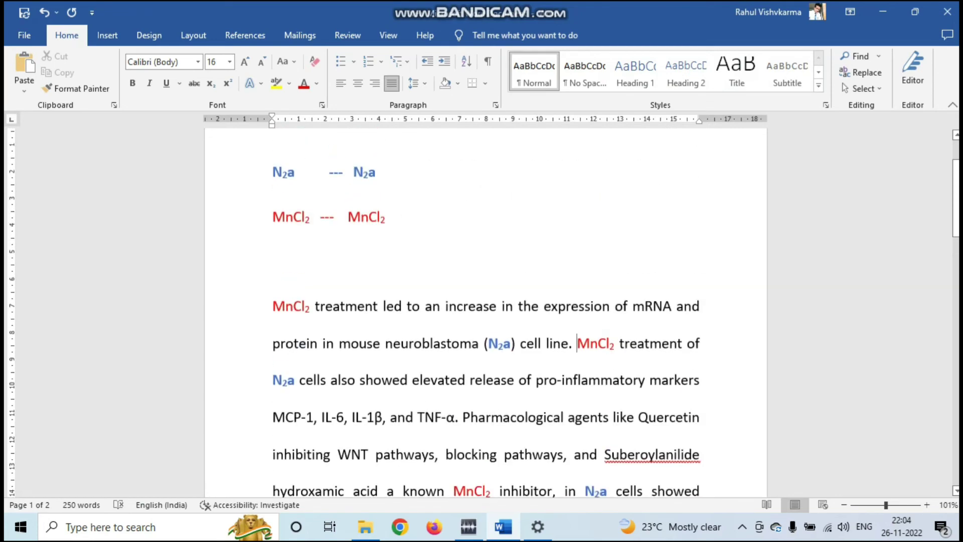
{"action": "scroll", "coordinate": [486, 311], "scroll_direction": "down", "scroll_amount": 7}
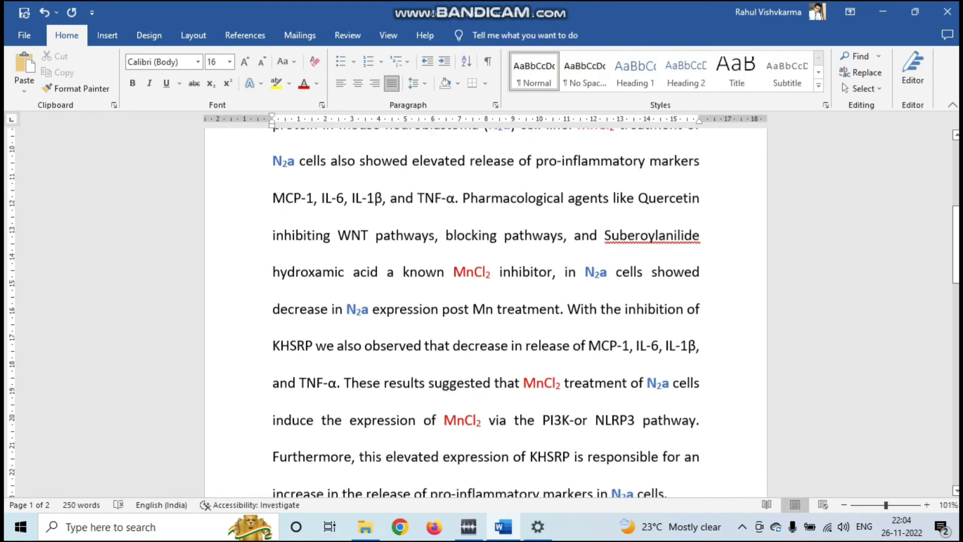
{"action": "scroll", "coordinate": [486, 311], "scroll_direction": "down", "scroll_amount": 5}
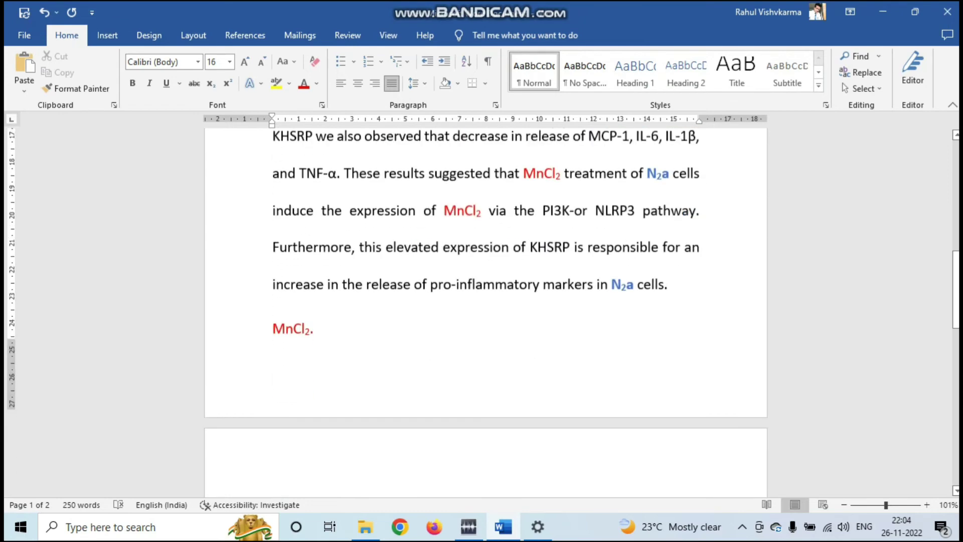
{"action": "scroll", "coordinate": [485, 310], "scroll_direction": "down", "scroll_amount": 10}
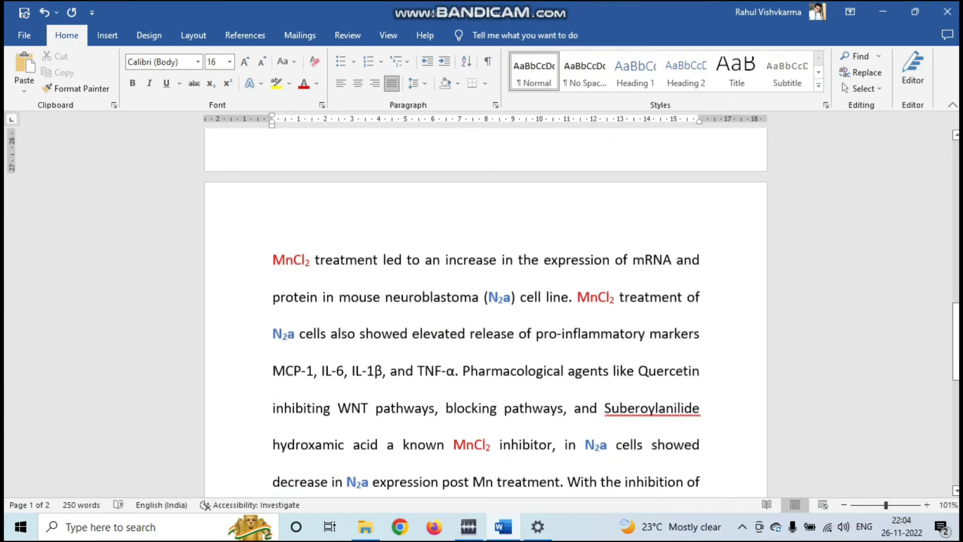
{"action": "scroll", "coordinate": [486, 312], "scroll_direction": "down", "scroll_amount": 10}
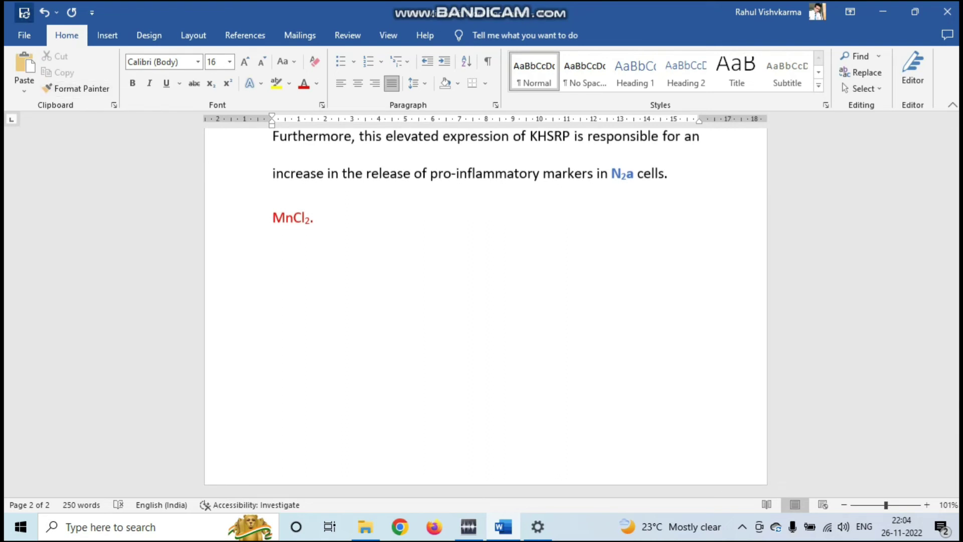
{"action": "left_click", "coordinate": [24, 13]}
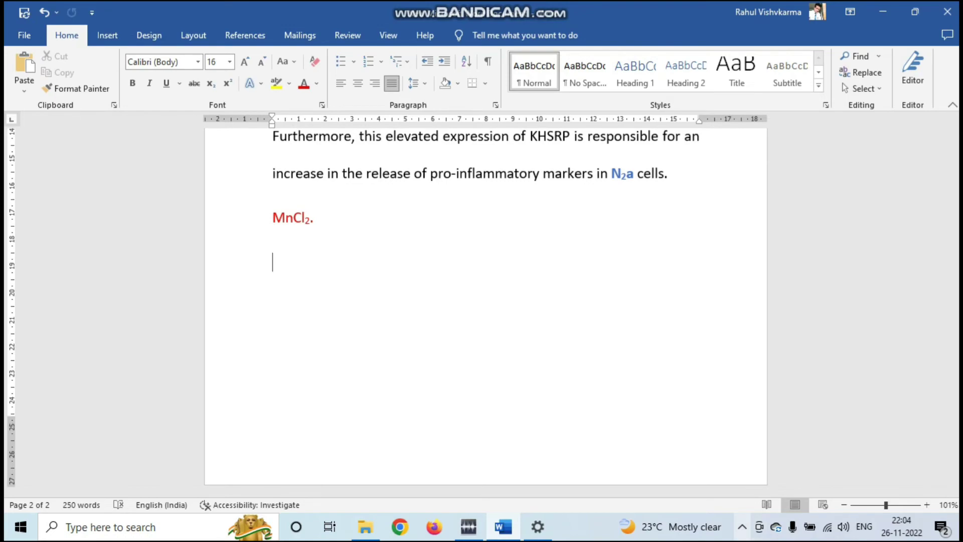
{"action": "left_click", "coordinate": [743, 527]}
{"action": "left_click", "coordinate": [743, 498]}
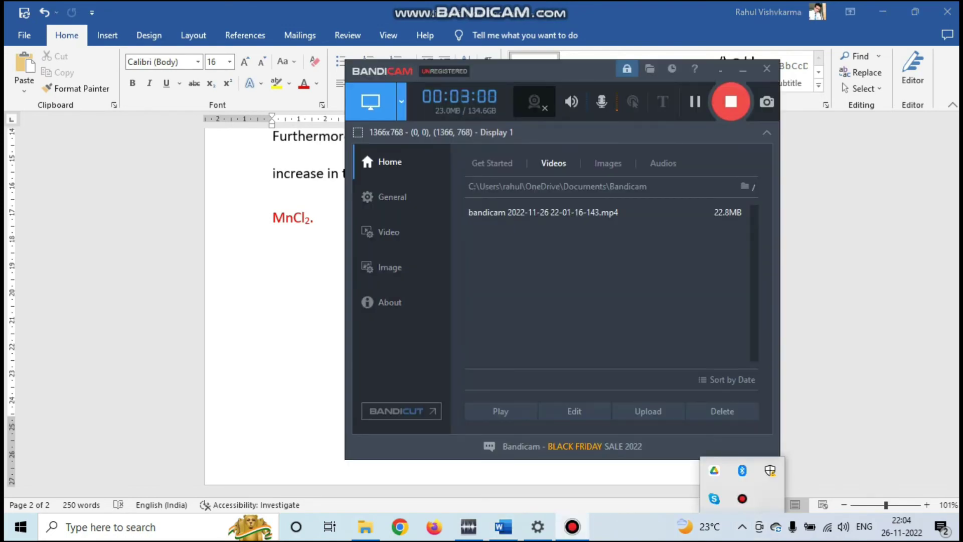